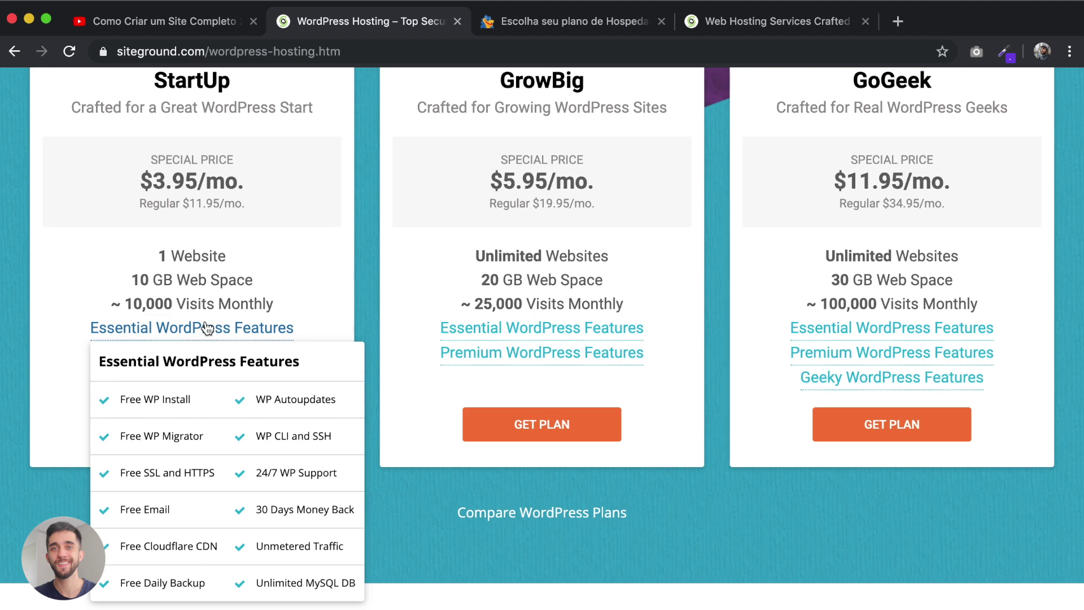
Step: Compare the prices, website limits and included WordPress features of the StartUp, GrowBig and GoGeek plans
scroll(254, 344, down, 1)
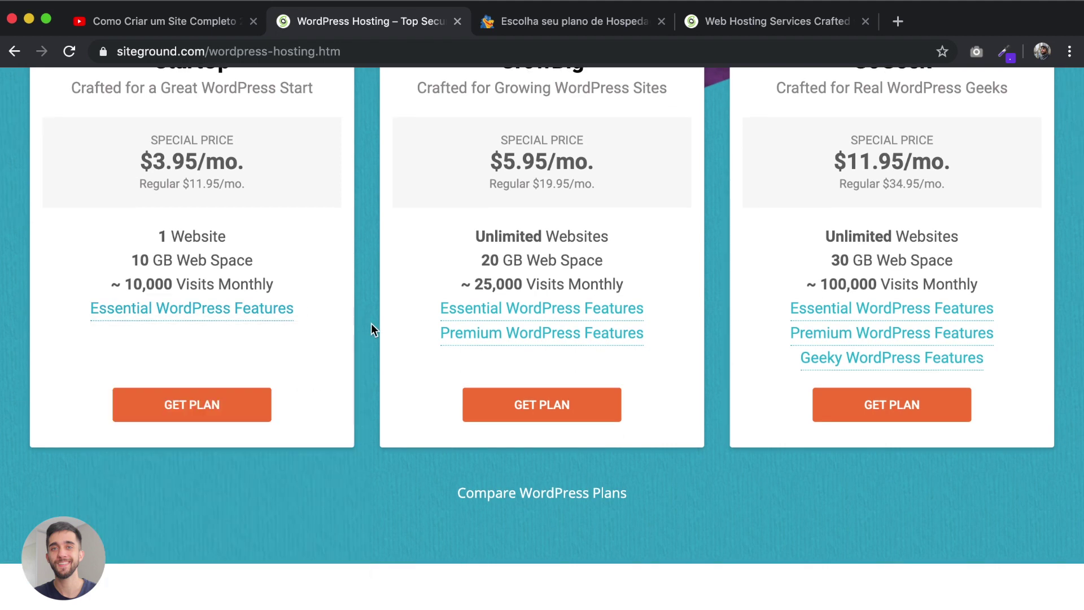
scroll(371, 325, up, 5)
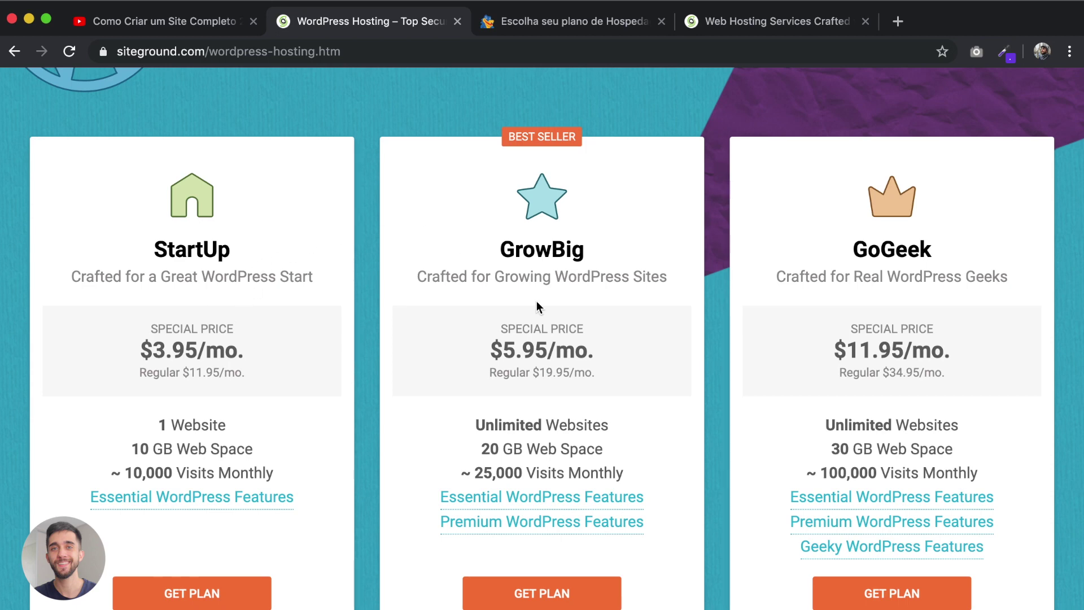
drag(501, 251, 588, 251)
click(596, 251)
drag(475, 425, 593, 423)
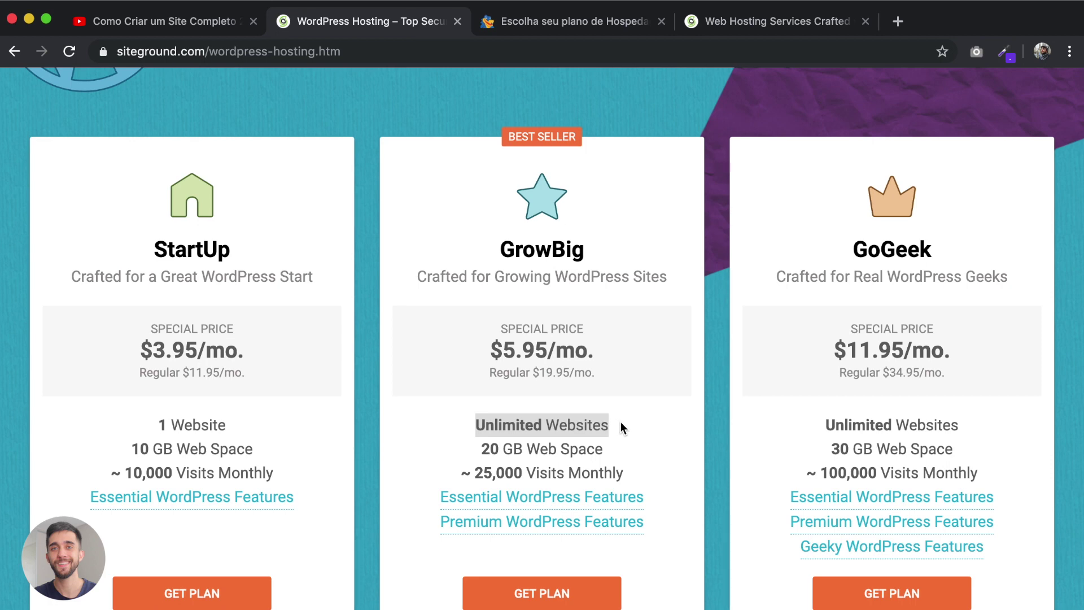
click(621, 423)
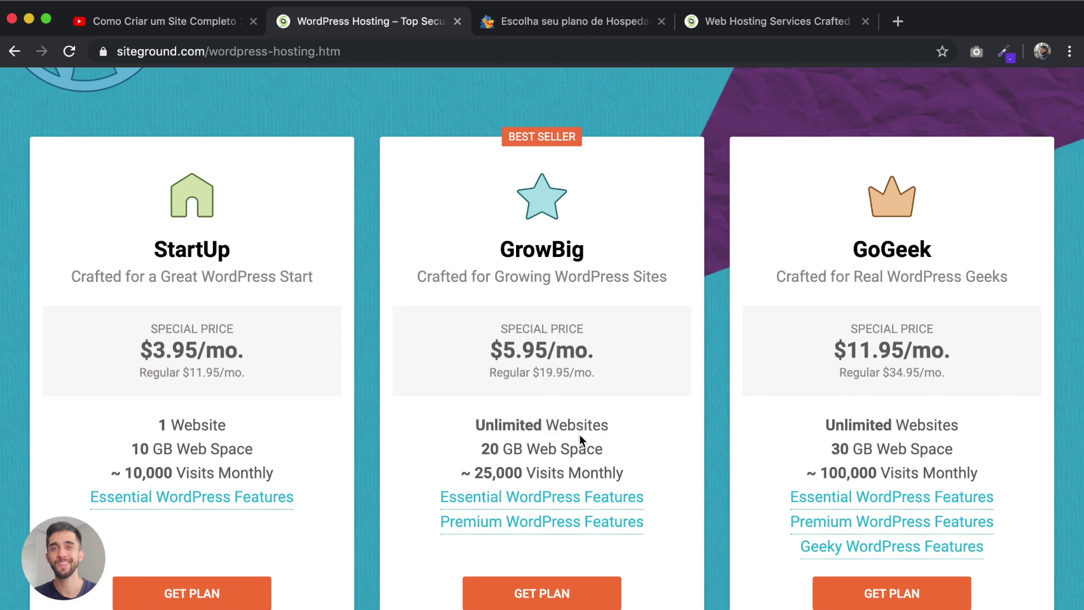
drag(475, 424, 638, 423)
click(638, 424)
scroll(669, 459, down, 3)
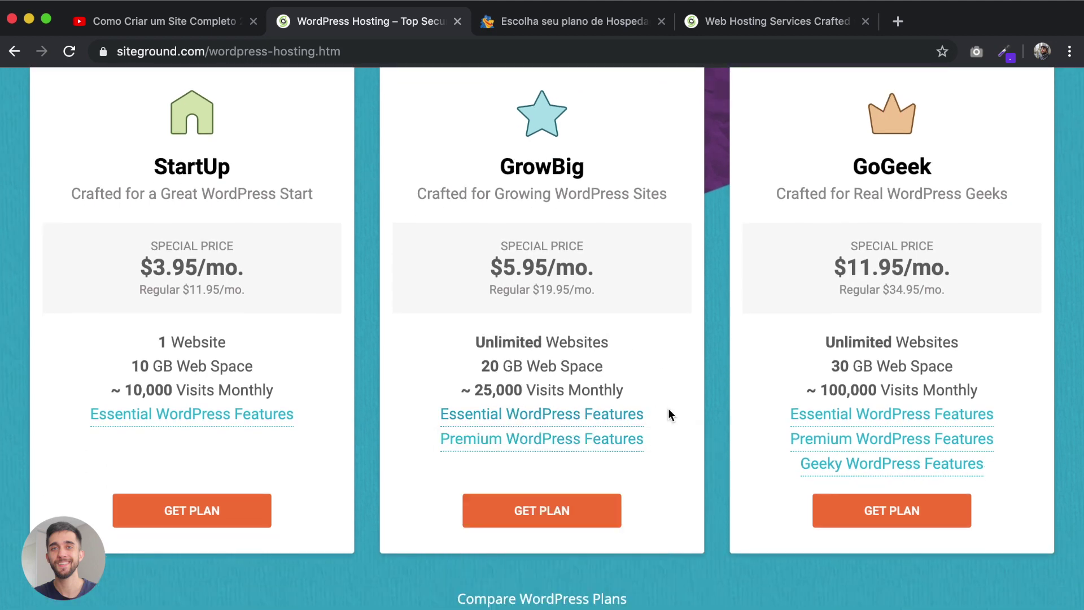
mouse_move(559, 442)
scroll(556, 442, down, 2)
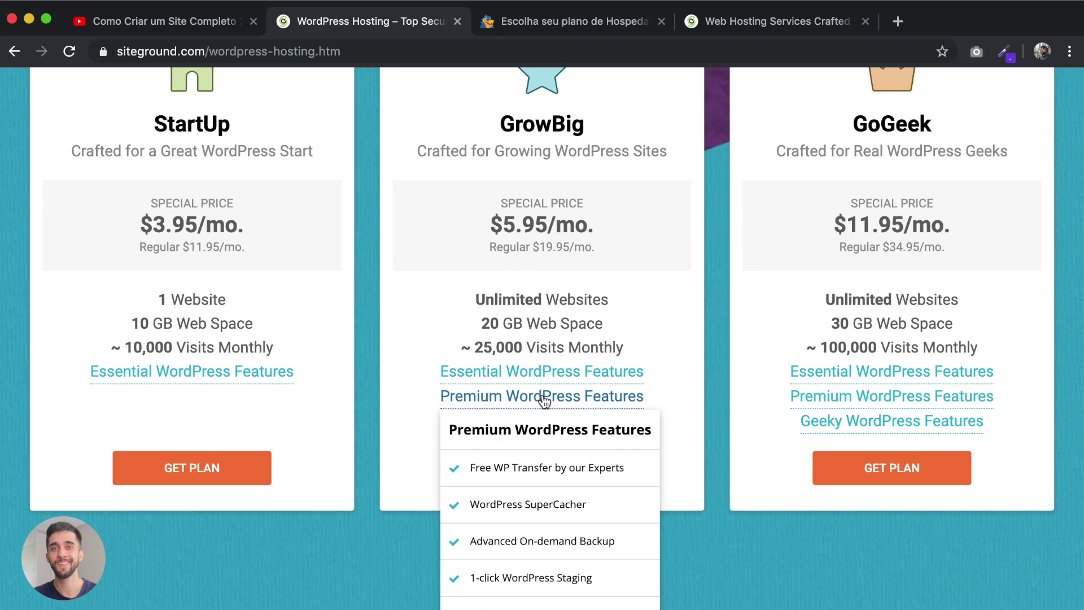
scroll(261, 307, up, 2)
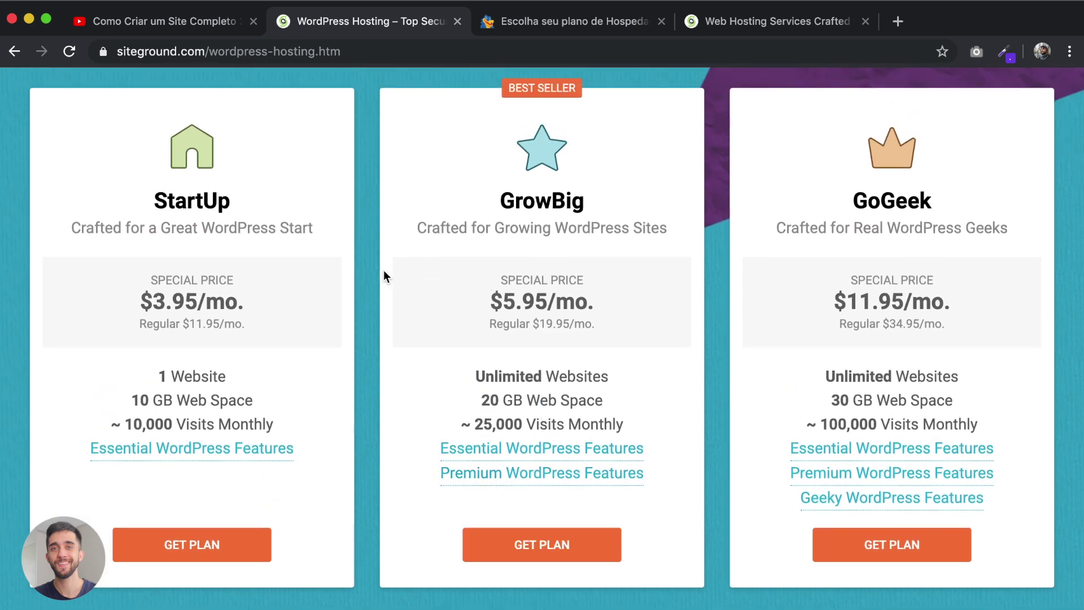
scroll(384, 275, up, 1)
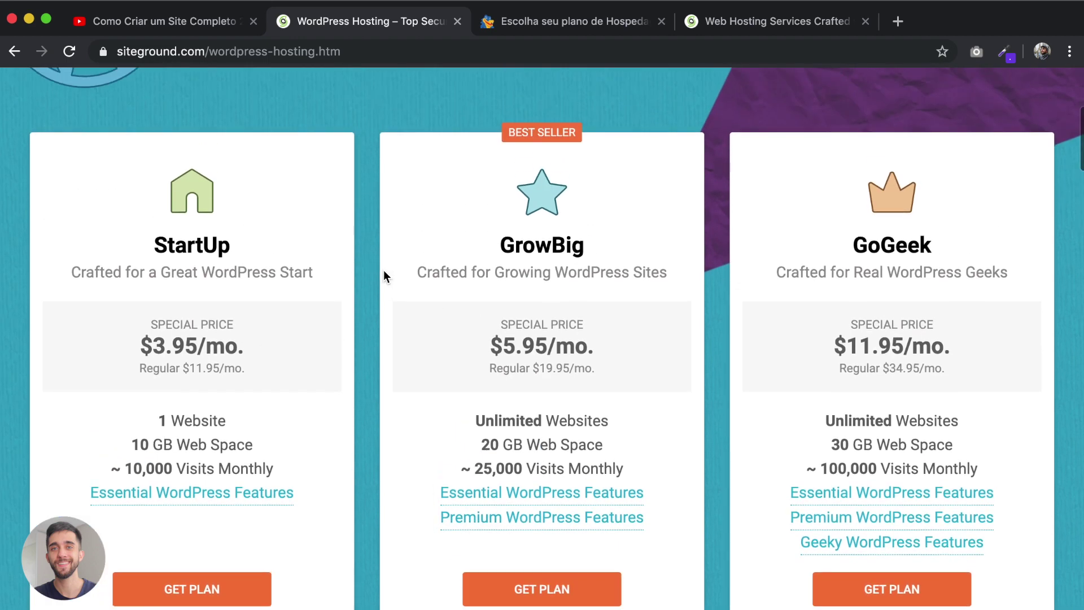
Step: Start an order for the StartUp plan, check the existing-domain option and select registering a new domain
click(182, 586)
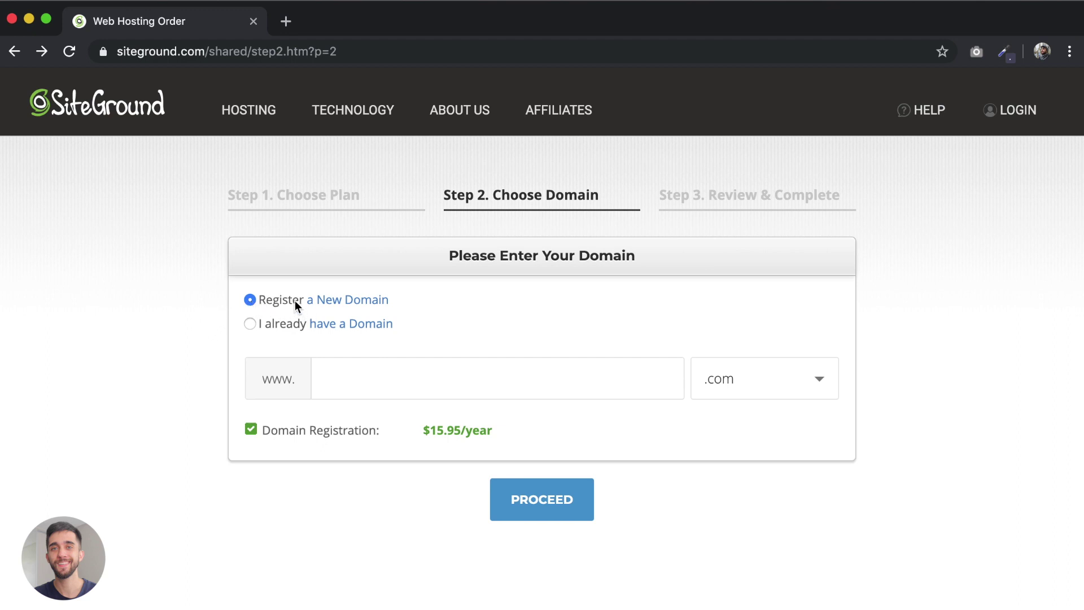
click(250, 324)
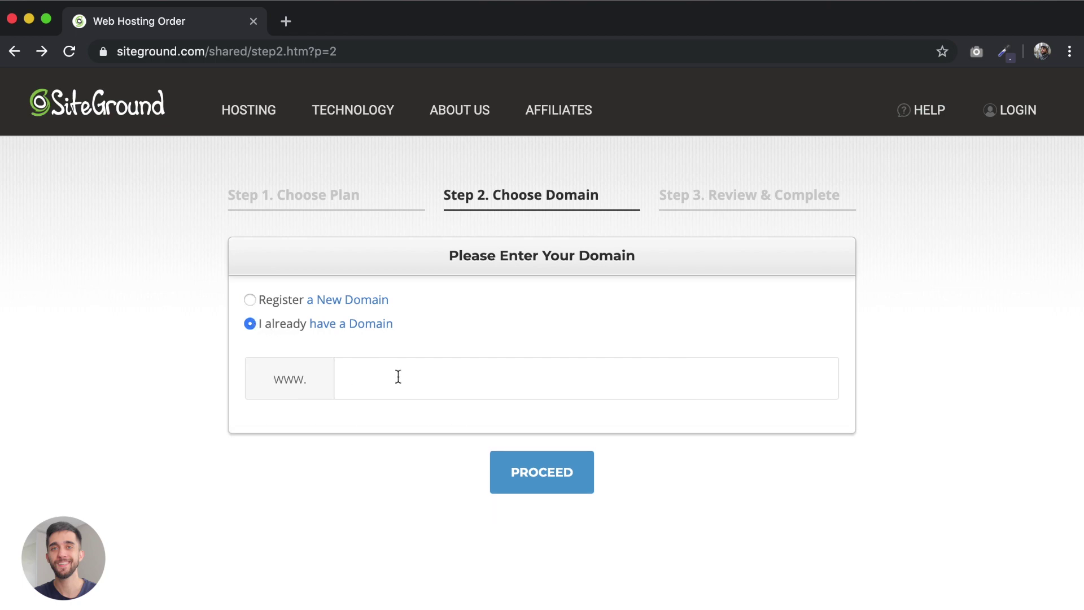
click(261, 302)
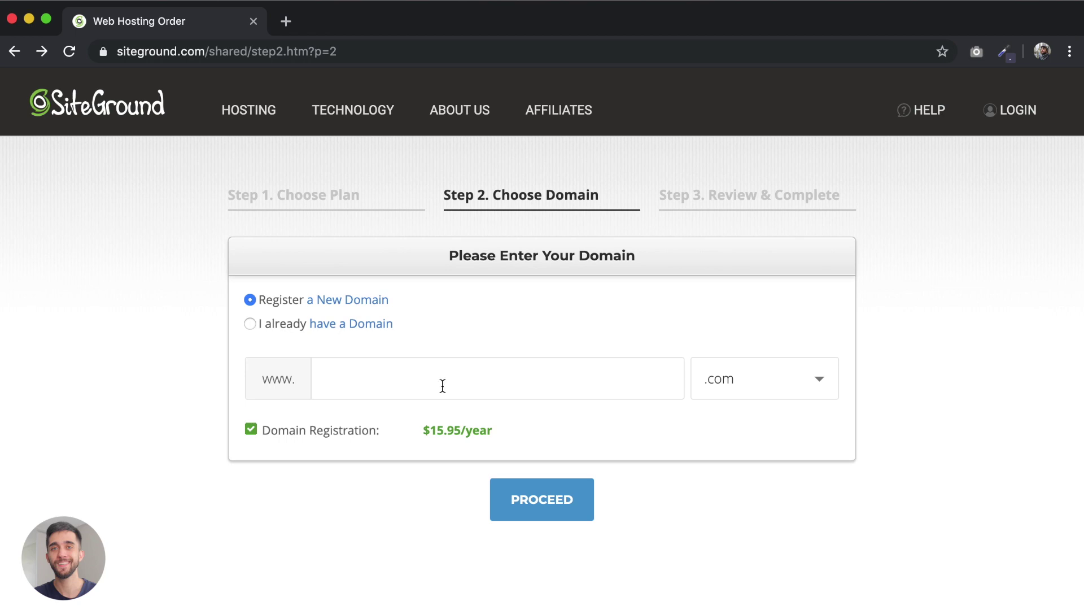
Step: Enter siteslucrativos as the new .com domain name and proceed to the review stage of the order
drag(422, 426, 494, 424)
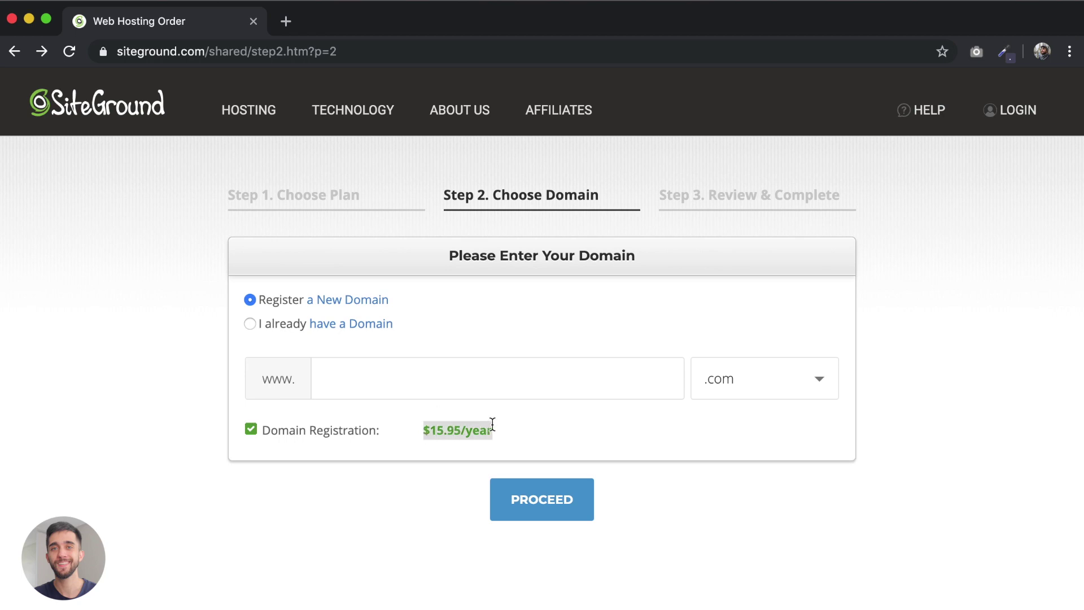
click(493, 424)
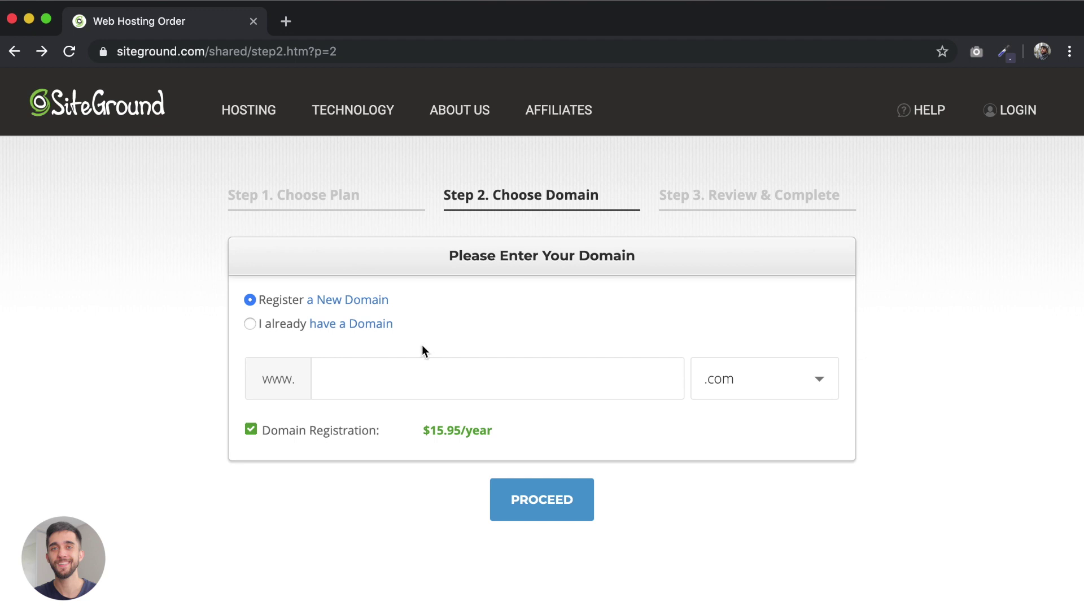
click(354, 362)
text(siteslucrativos)
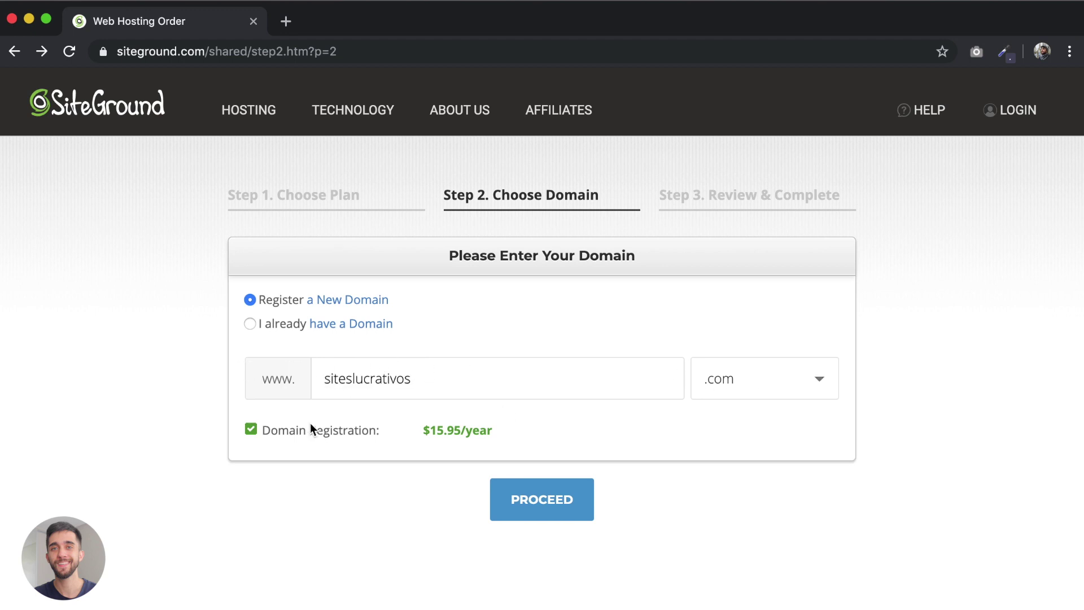
click(536, 502)
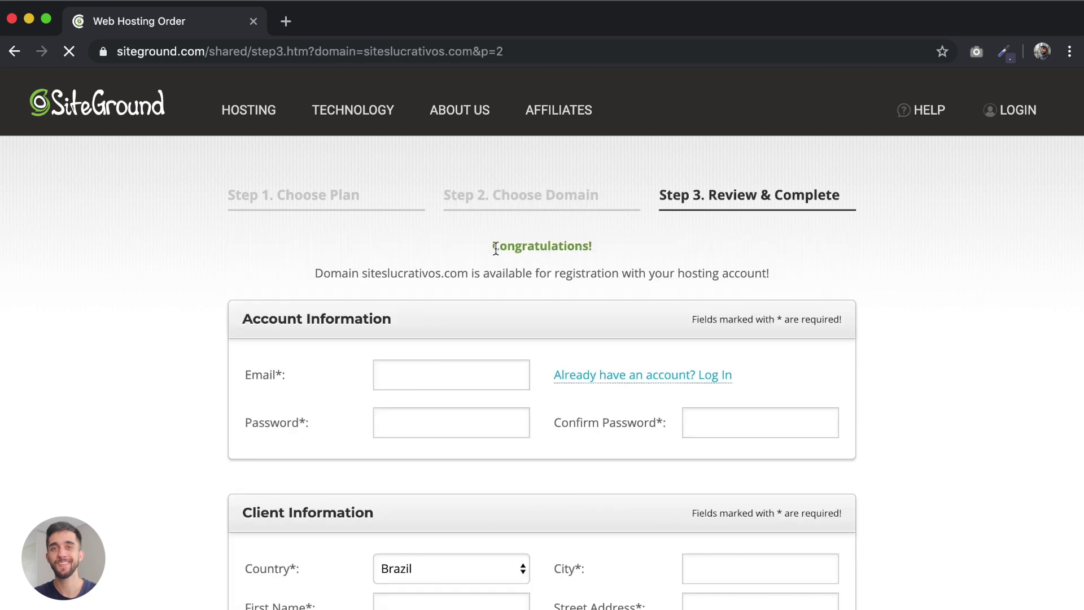
Step: Review the domain availability notice and the account, client and payment fields required by the order form
drag(497, 247, 604, 239)
click(416, 257)
drag(363, 274, 439, 274)
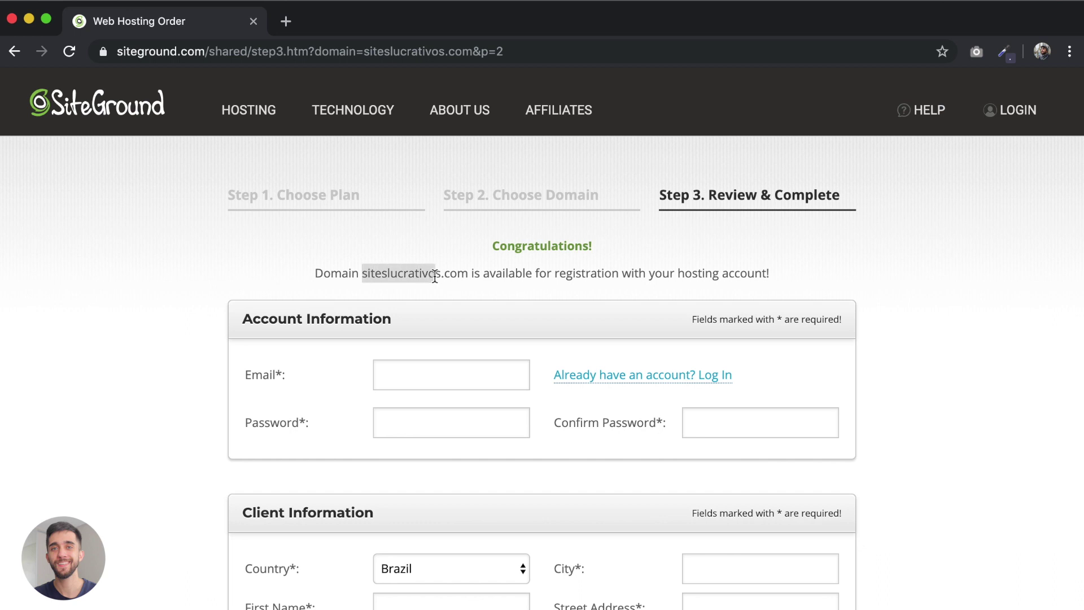
click(364, 277)
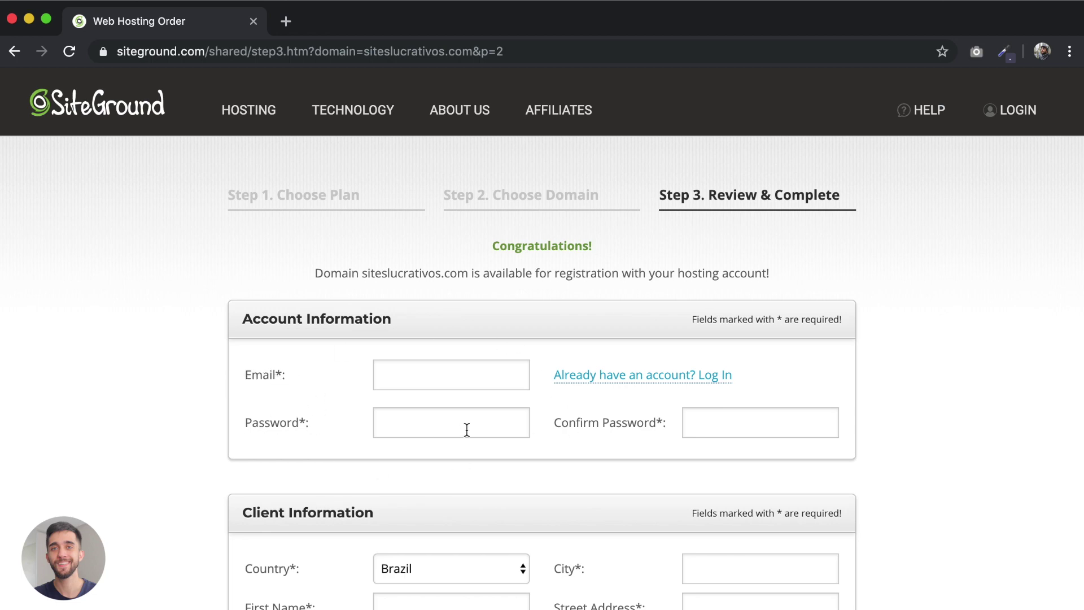
scroll(466, 428, down, 5)
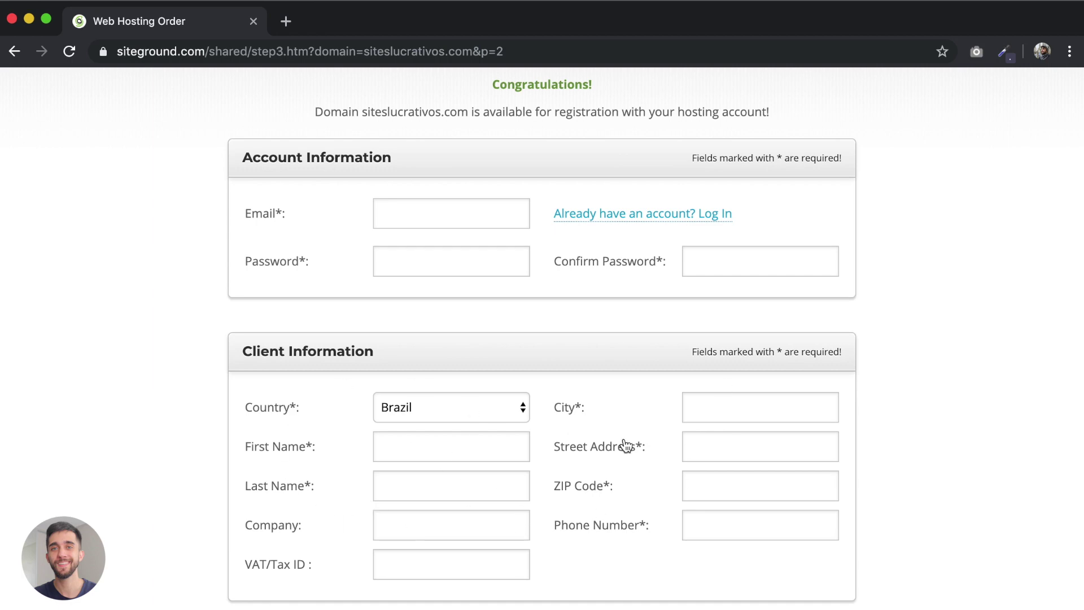
scroll(489, 435, down, 3)
scroll(501, 345, up, 1)
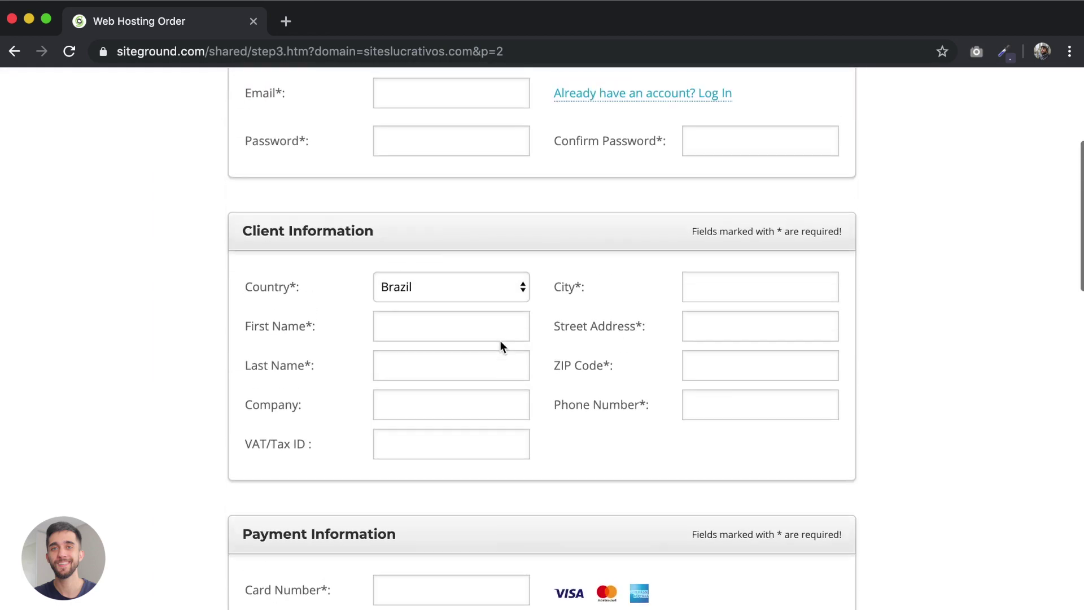
scroll(541, 384, down, 7)
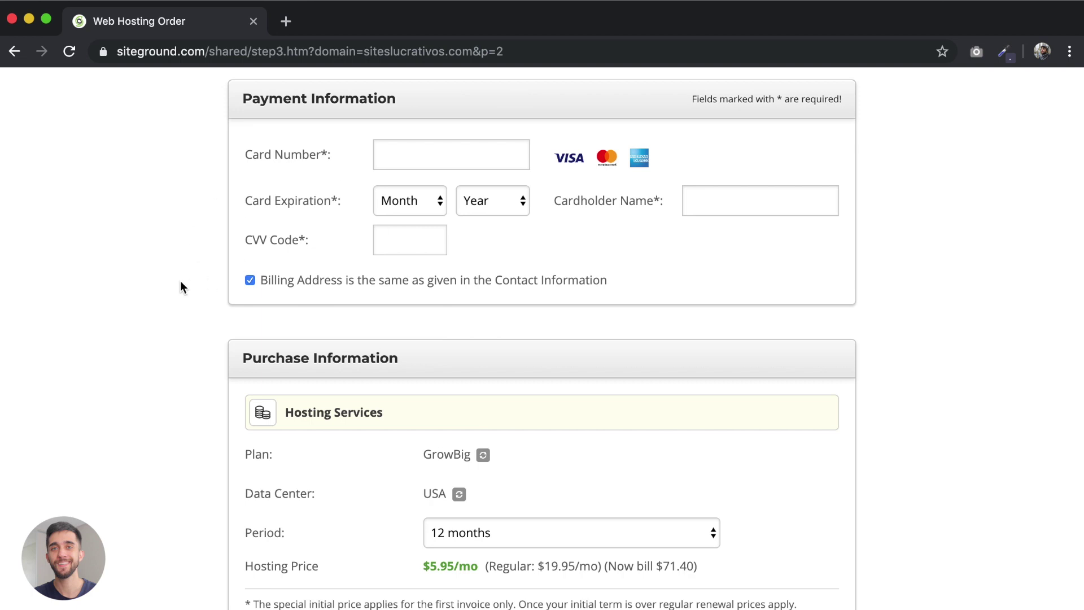
scroll(157, 221, up, 9)
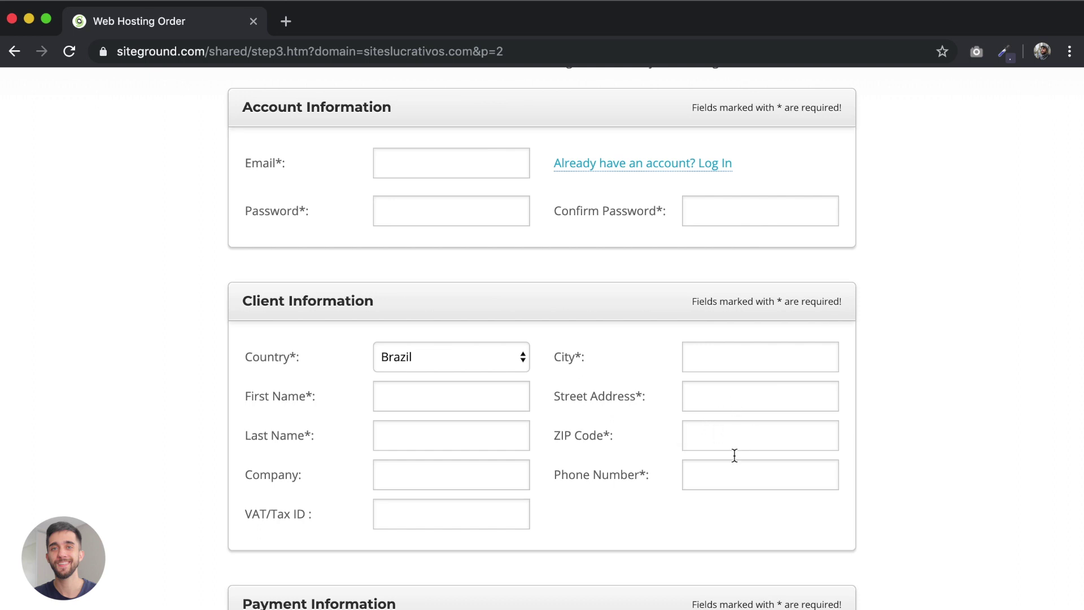
scroll(474, 435, down, 5)
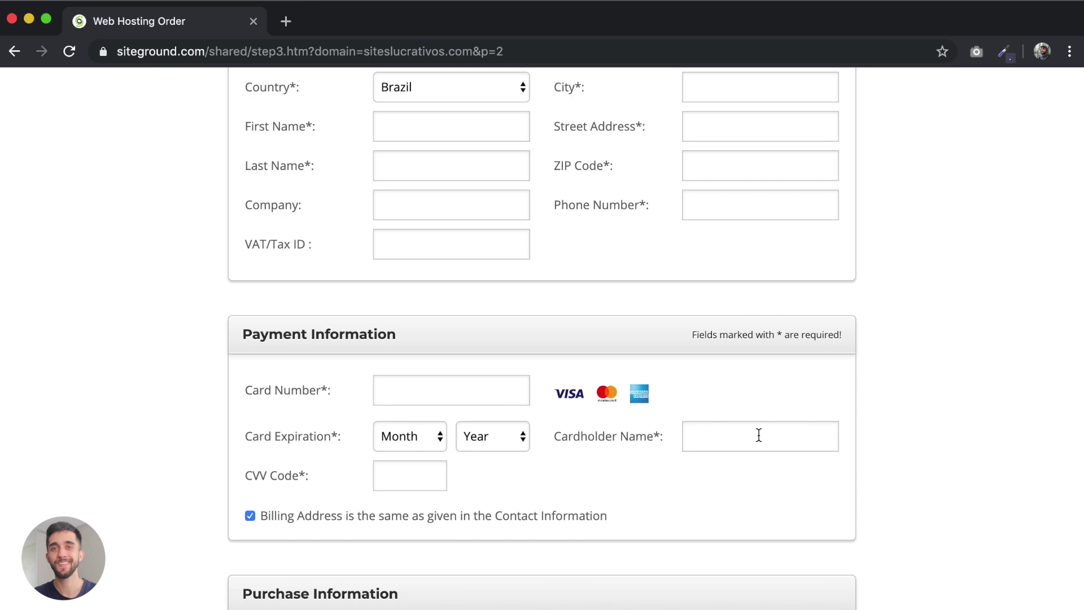
Step: Change the order's hosting plan to StartUp Hosting Plan and choose USA as its data center
scroll(709, 367, down, 6)
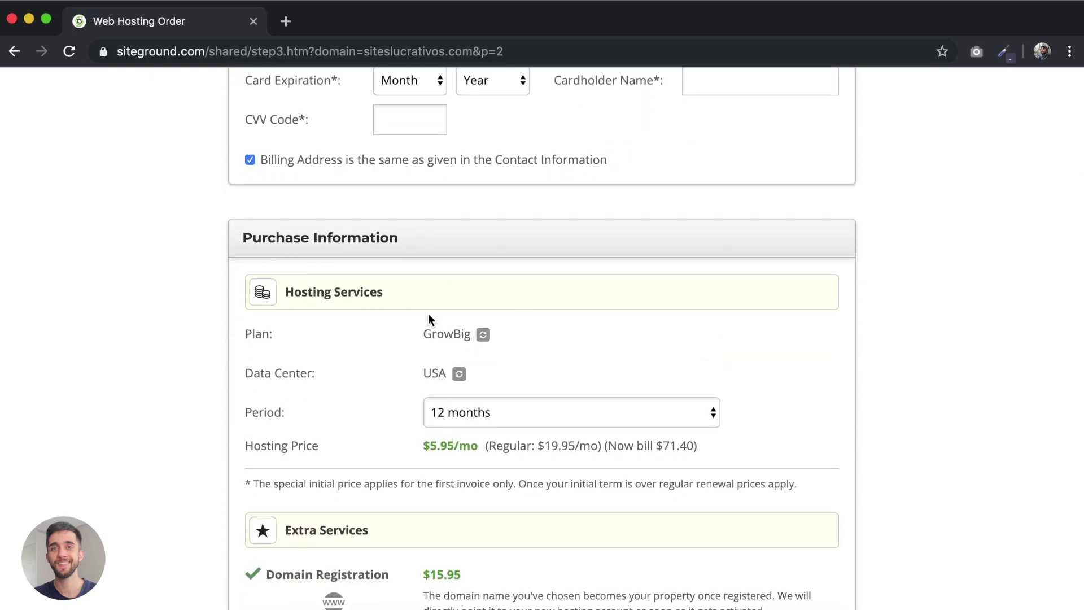
click(458, 333)
click(504, 406)
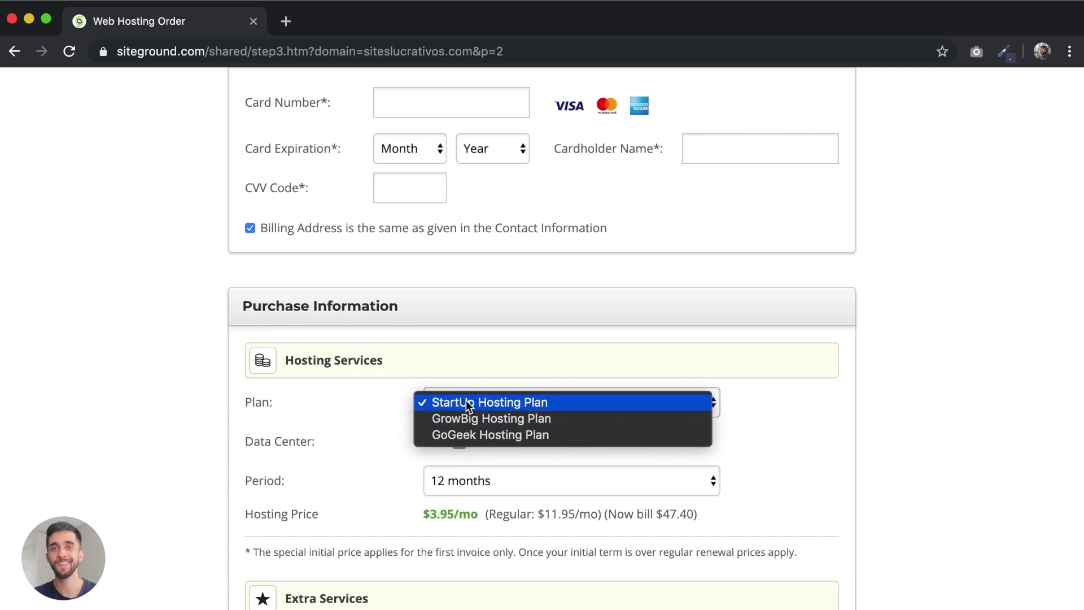
click(472, 403)
click(459, 442)
click(460, 443)
click(468, 446)
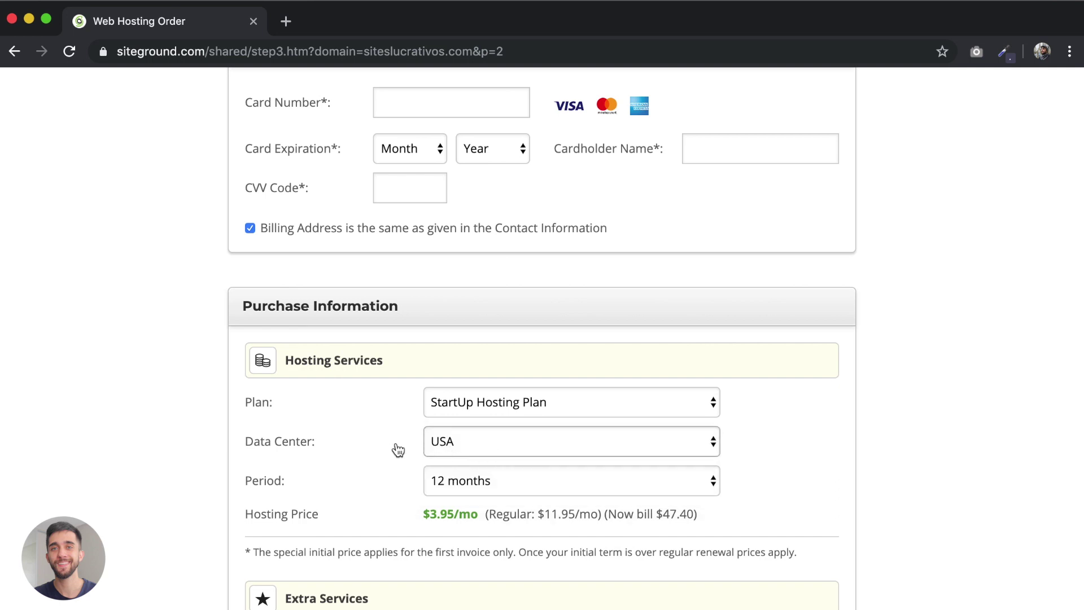
Step: Choose 12 months as the hosting period in the purchase information
scroll(398, 449, down, 3)
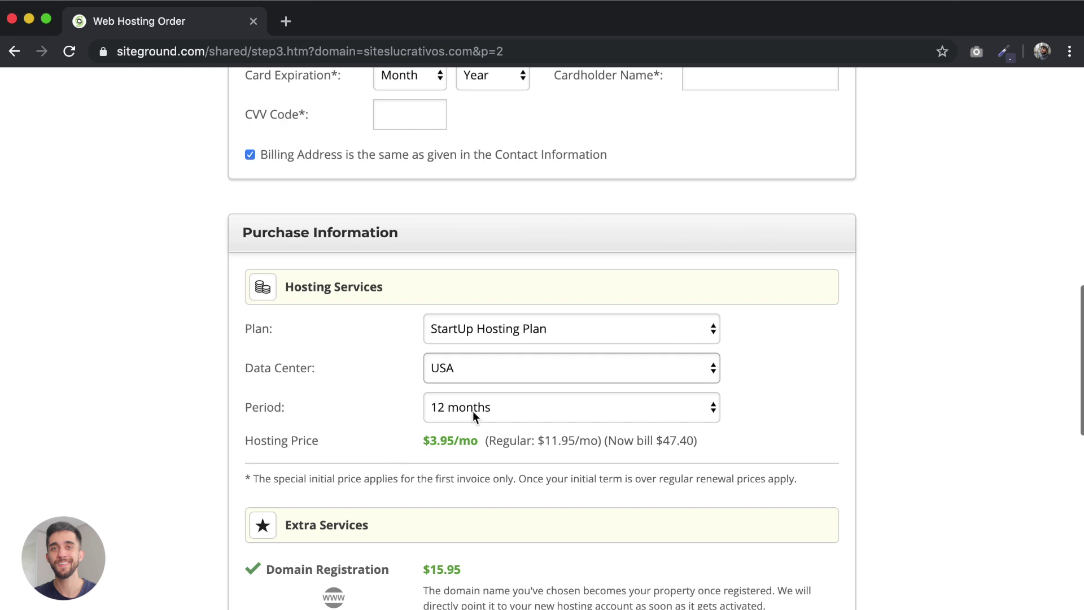
click(446, 406)
click(466, 406)
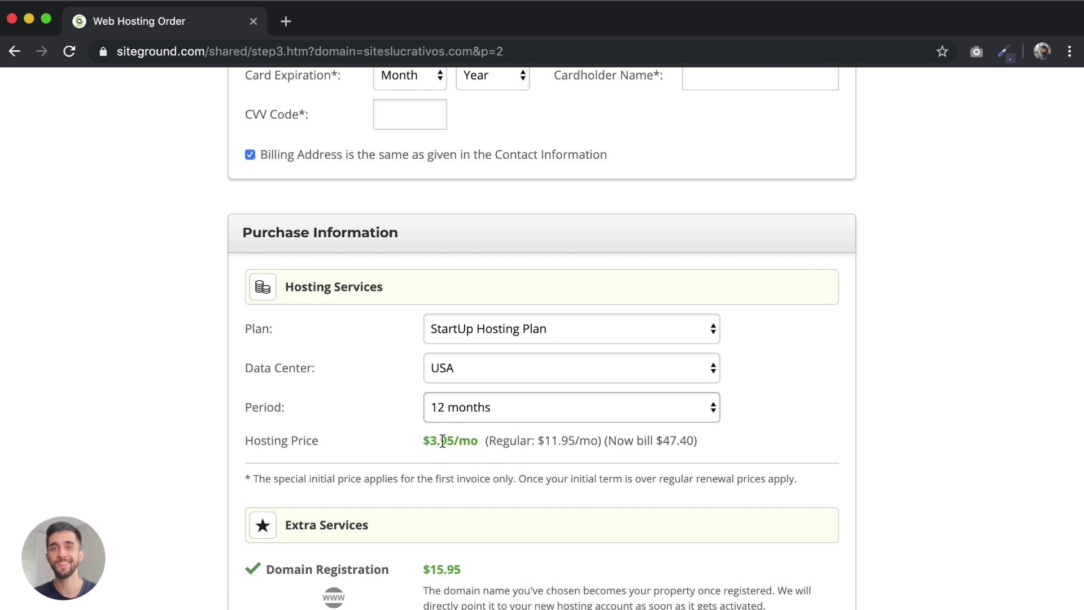
Step: Examine the monthly hosting price, the amount billed now, and the prices of the domain registration and optional extra services
drag(423, 442, 483, 442)
drag(656, 442, 703, 445)
click(702, 445)
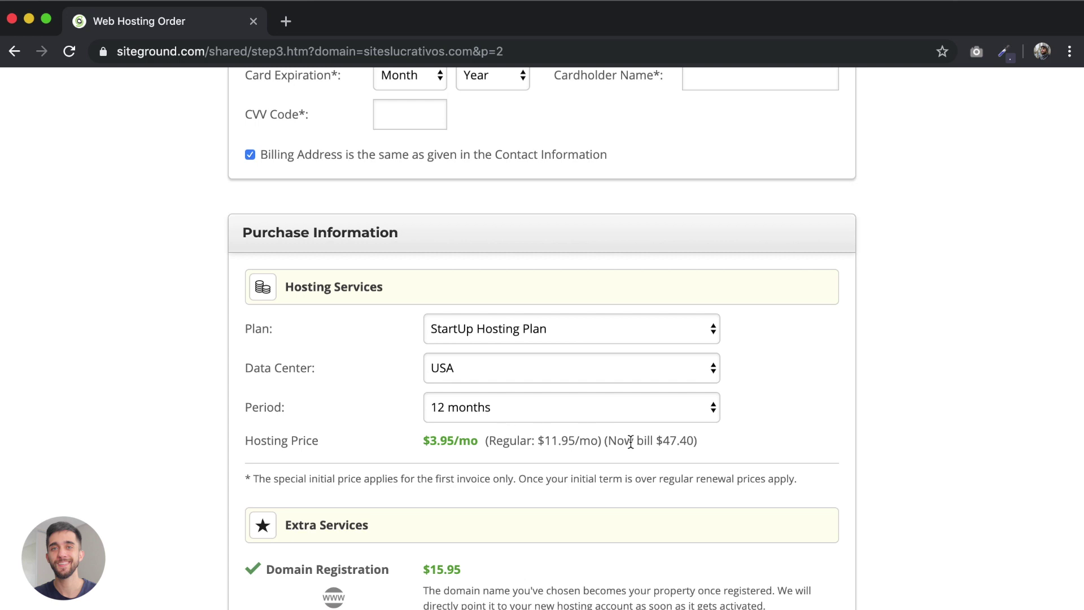
drag(605, 440, 682, 441)
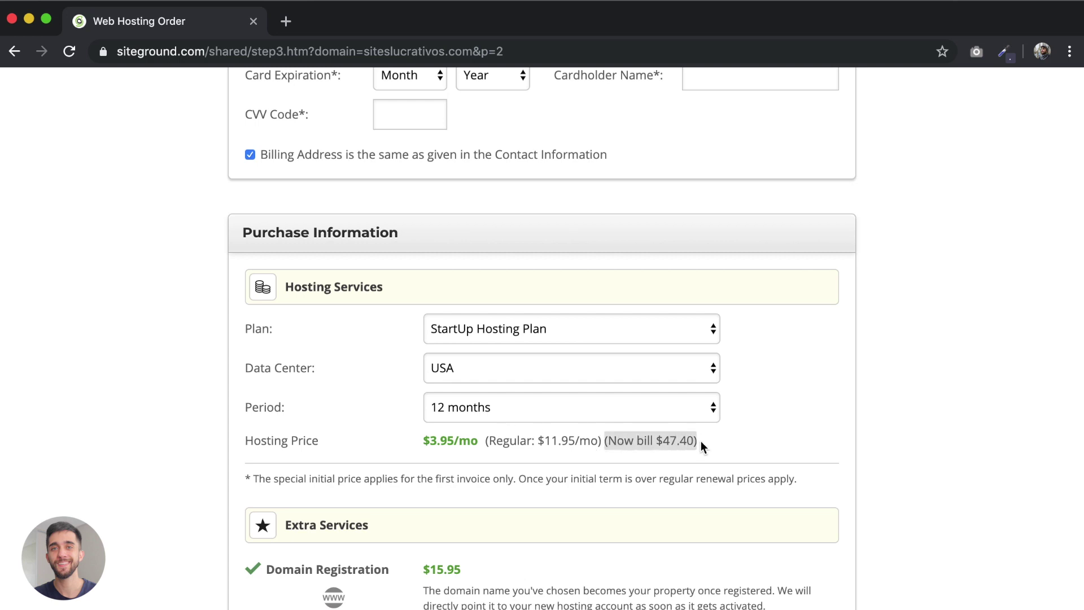
click(637, 441)
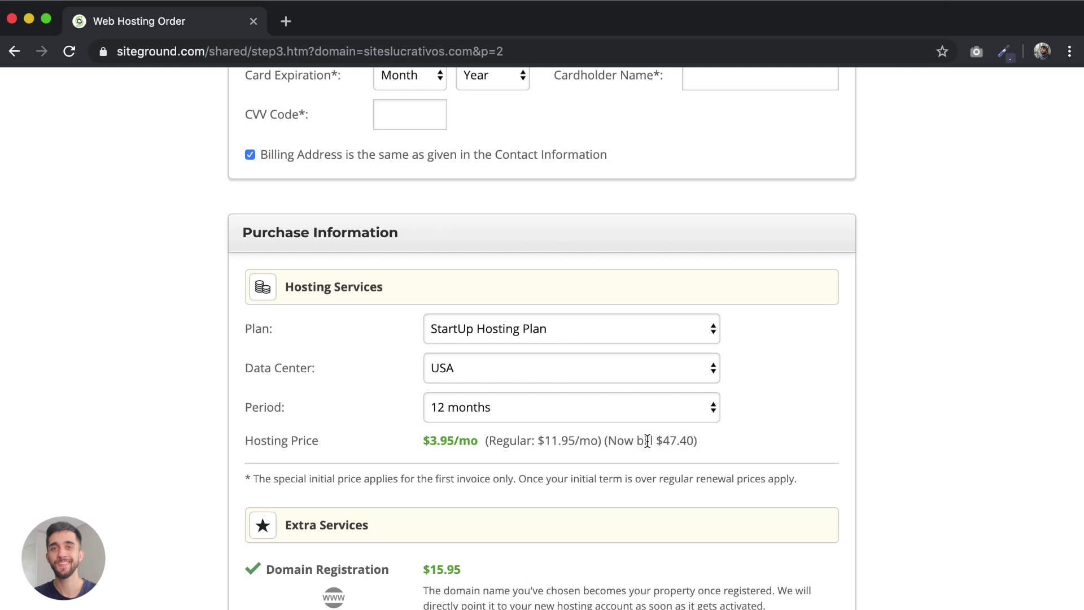
drag(655, 441, 694, 441)
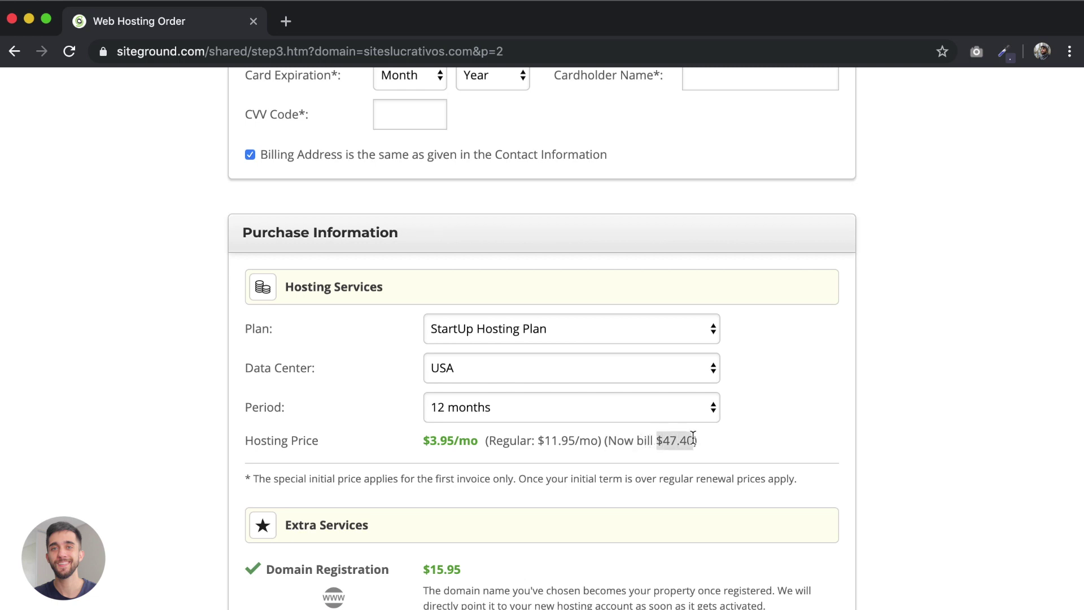
click(607, 500)
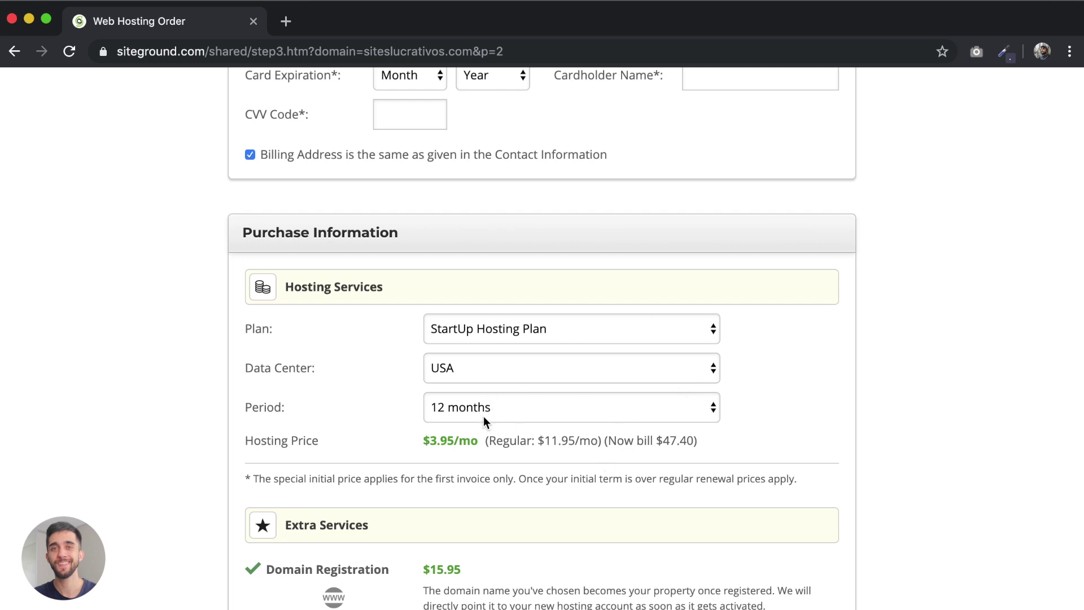
scroll(486, 407, down, 5)
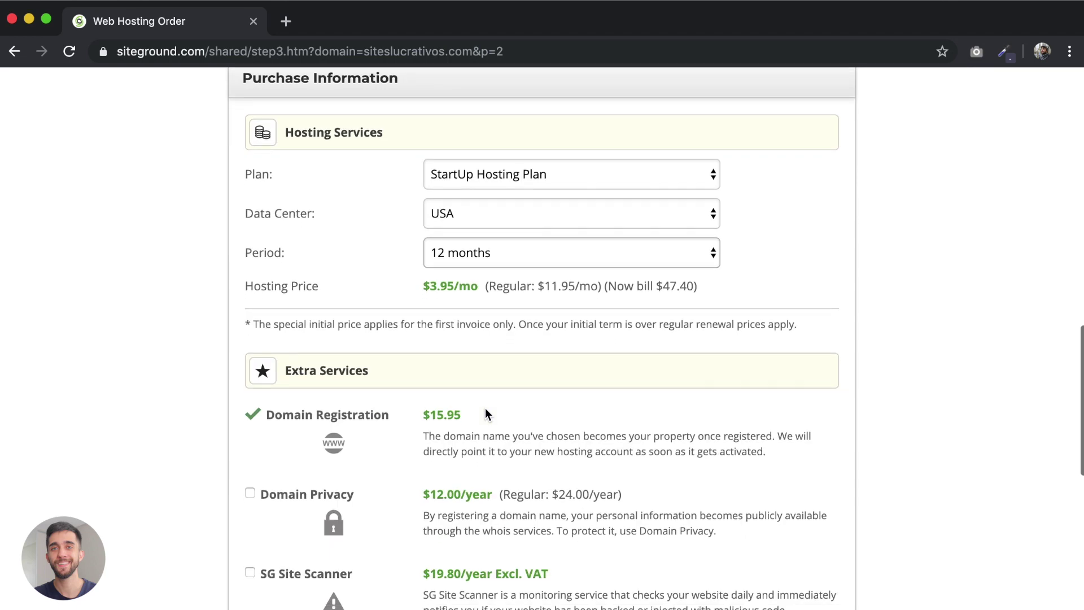
drag(425, 382, 467, 379)
click(468, 380)
scroll(448, 398, down, 2)
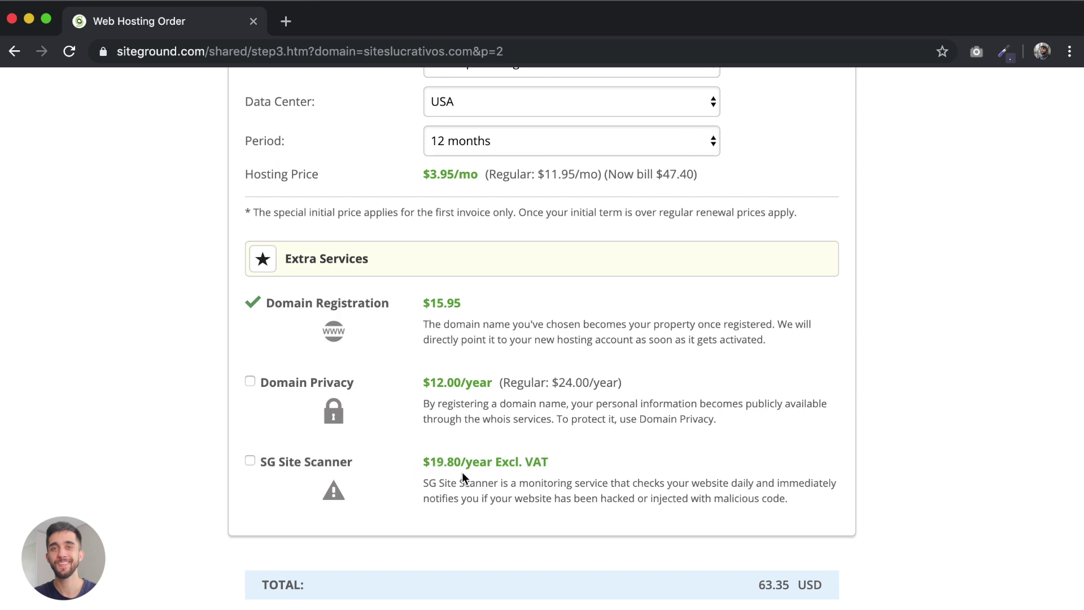
scroll(462, 477, down, 3)
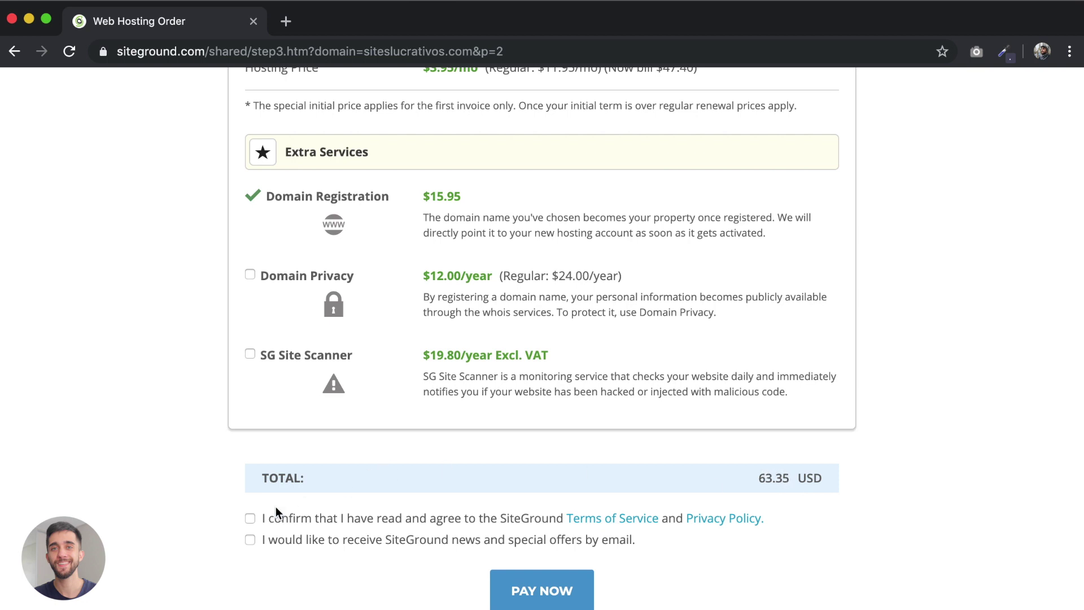
Step: Agree to the Terms of Service and Privacy Policy, opt in to SiteGround news and offers, and submit the payment
click(250, 518)
click(250, 540)
click(566, 594)
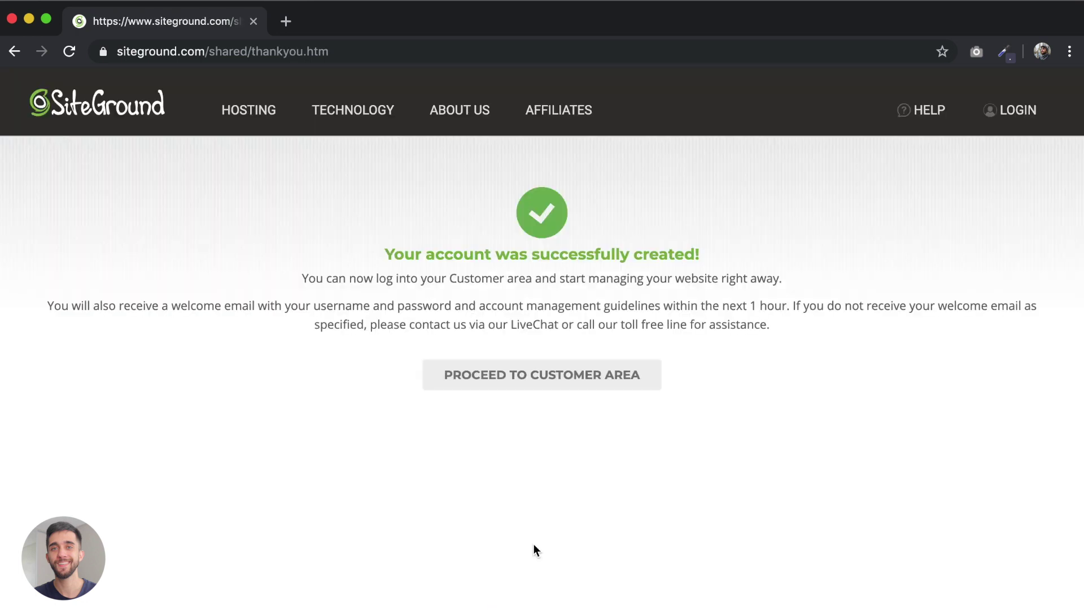
Step: Check the account creation message and proceed to the customer area
drag(392, 249, 714, 257)
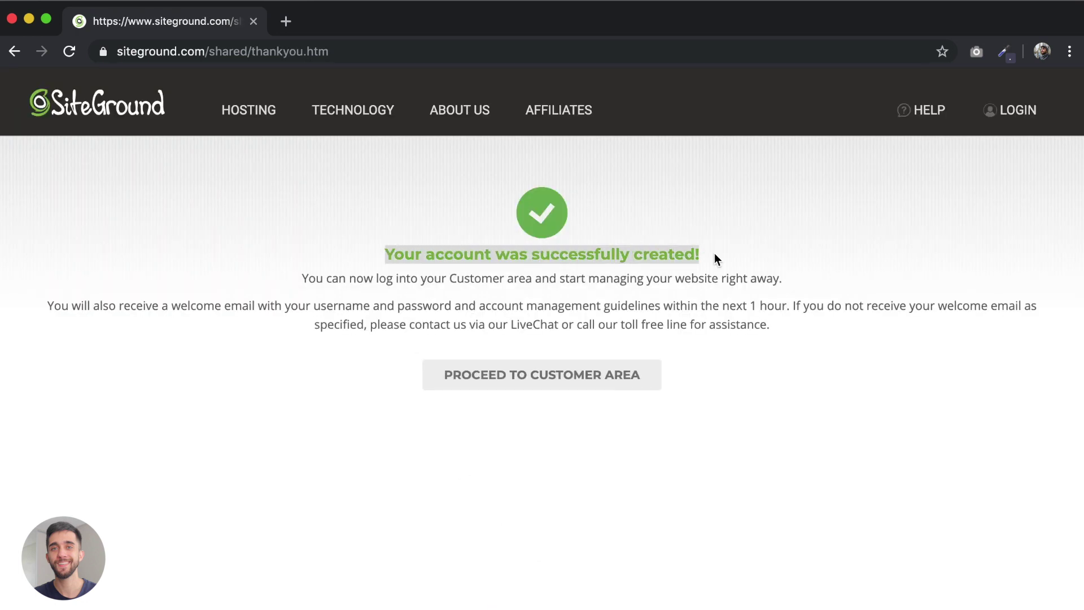
click(578, 318)
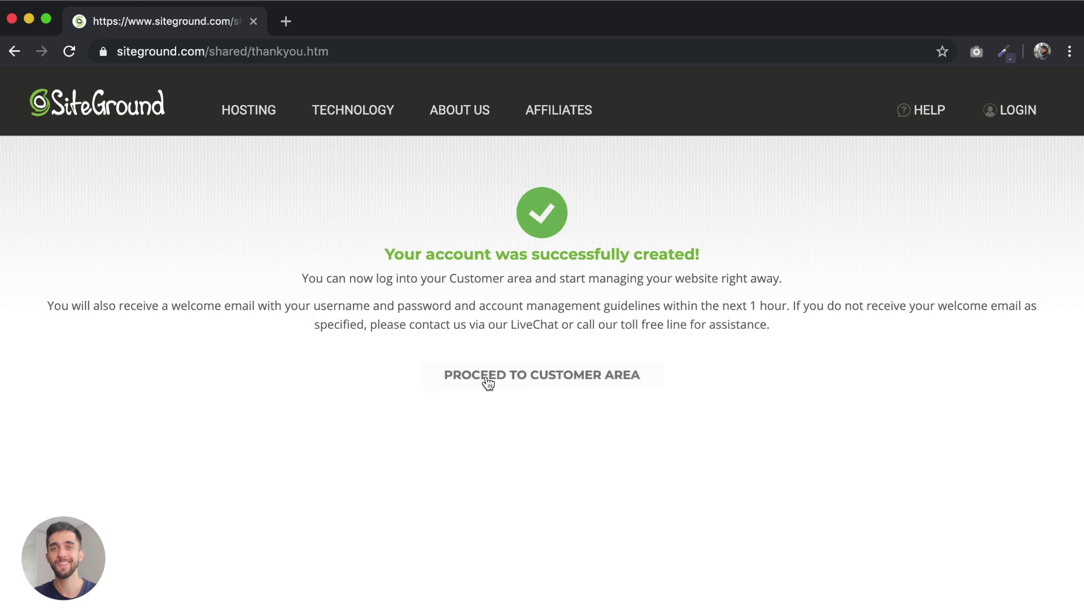
click(545, 380)
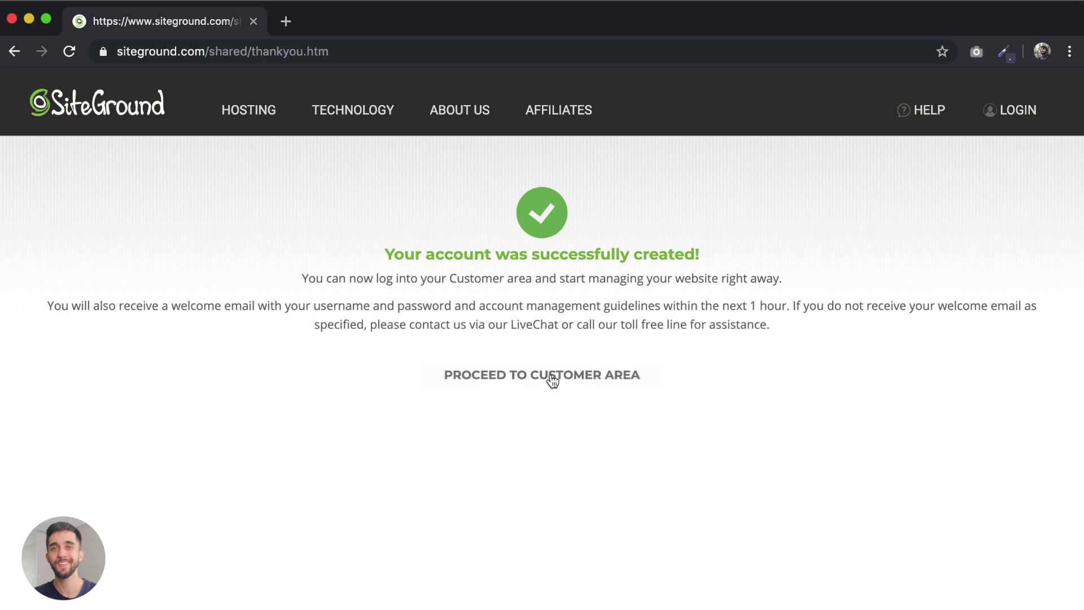